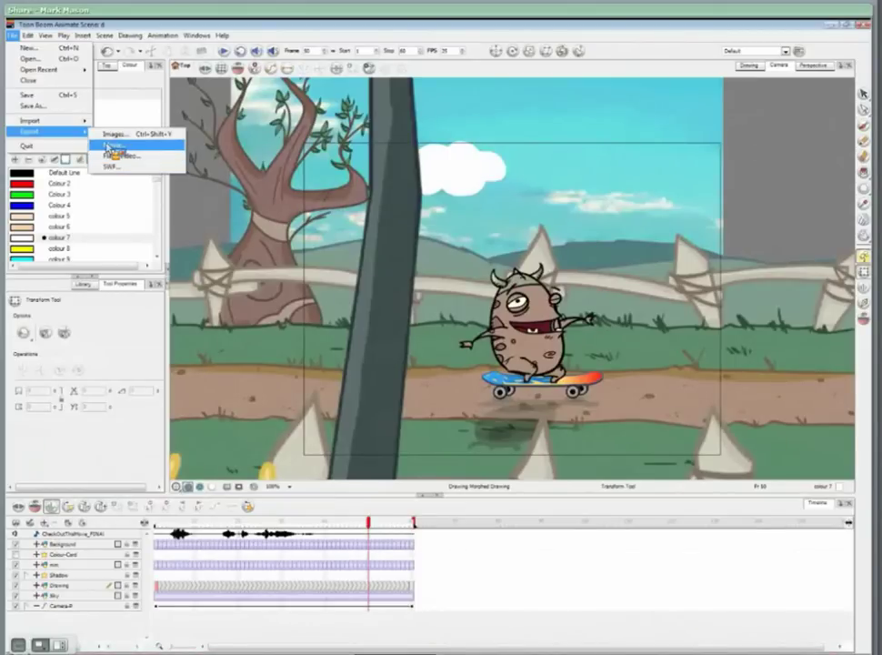
Step: Bring up the Export to QuickTime Movie dialog for the skateboarding monster scene
{"action": "left_click", "coordinate": [112, 145]}
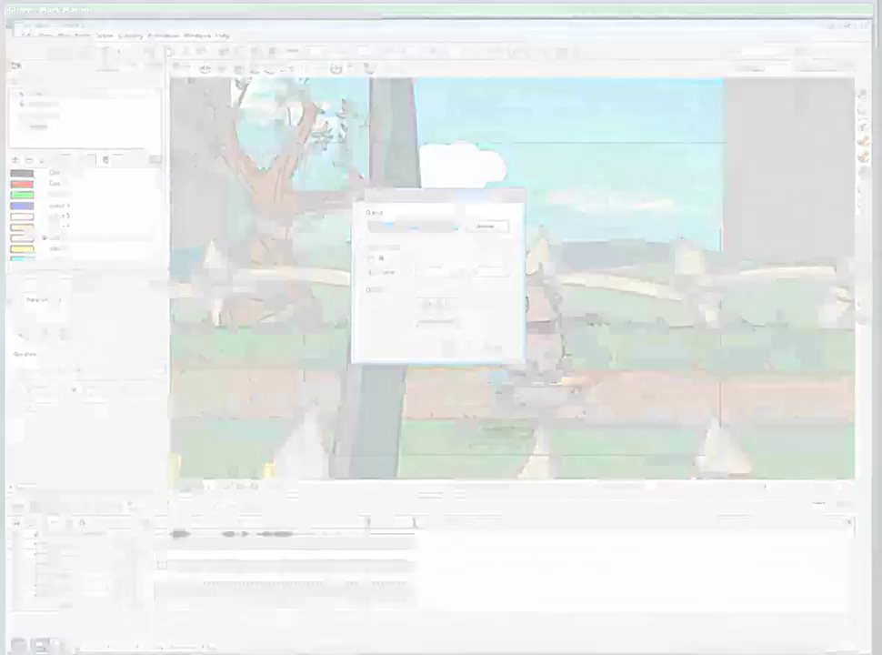